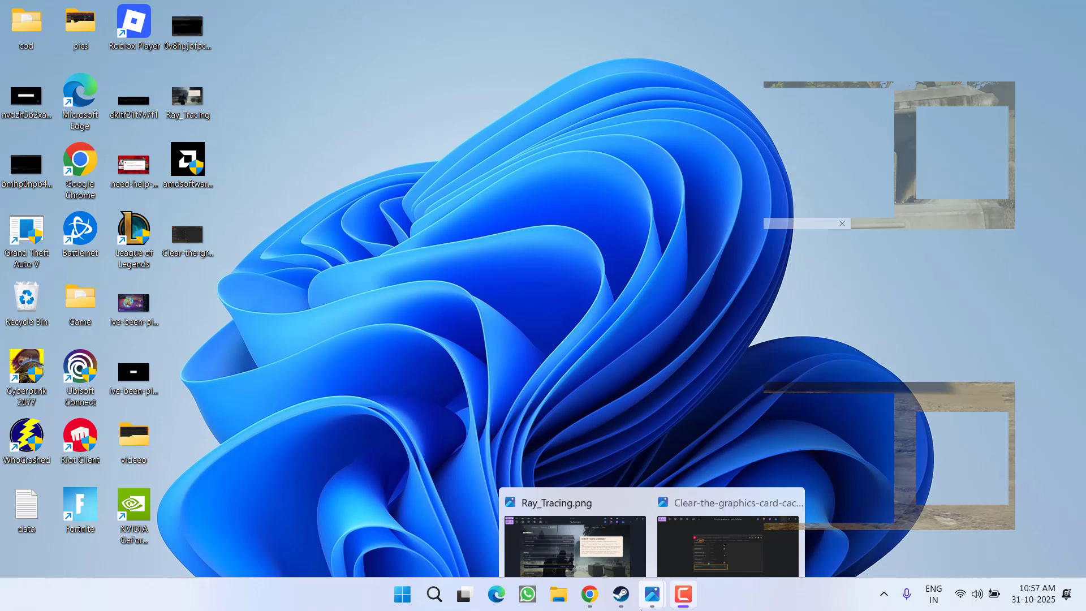
# Reach the launch options field for ARC Raiders Playtest from the Steam library via Properties
pyautogui.click(622, 594)
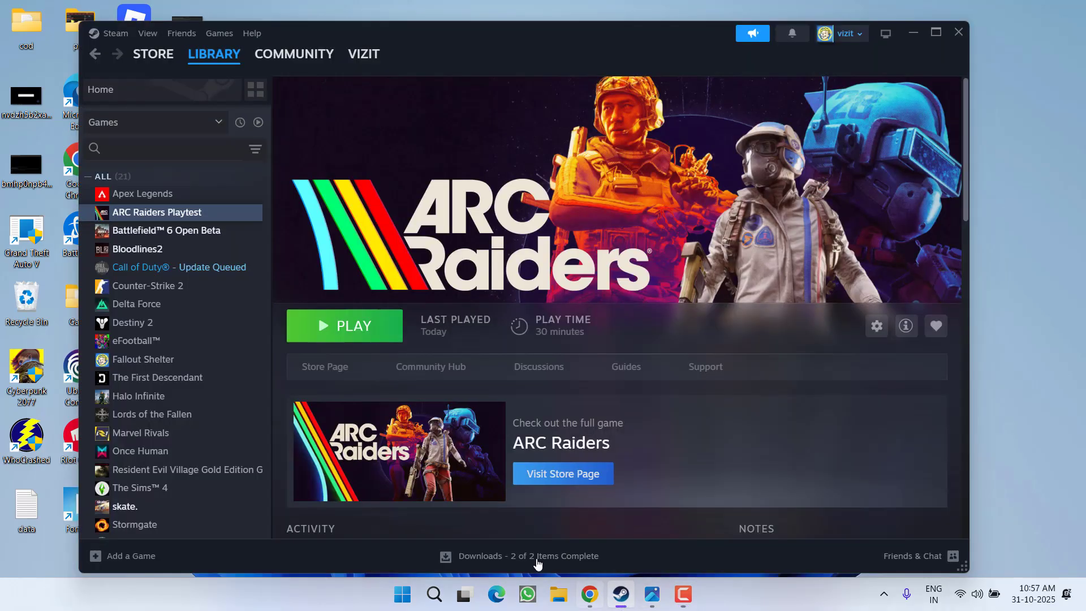
pyautogui.rightClick(163, 217)
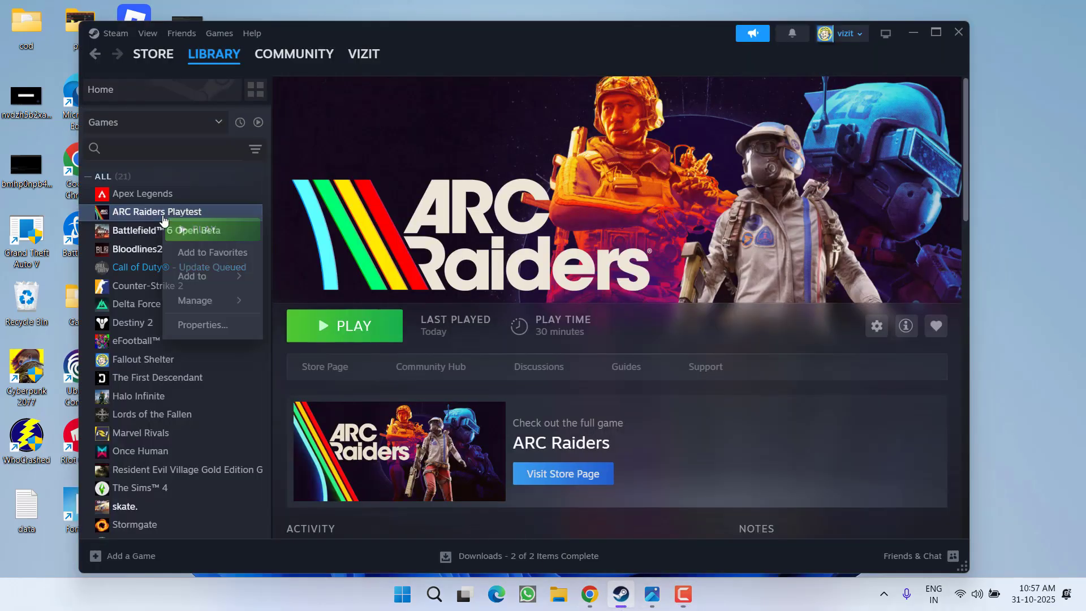
pyautogui.click(204, 324)
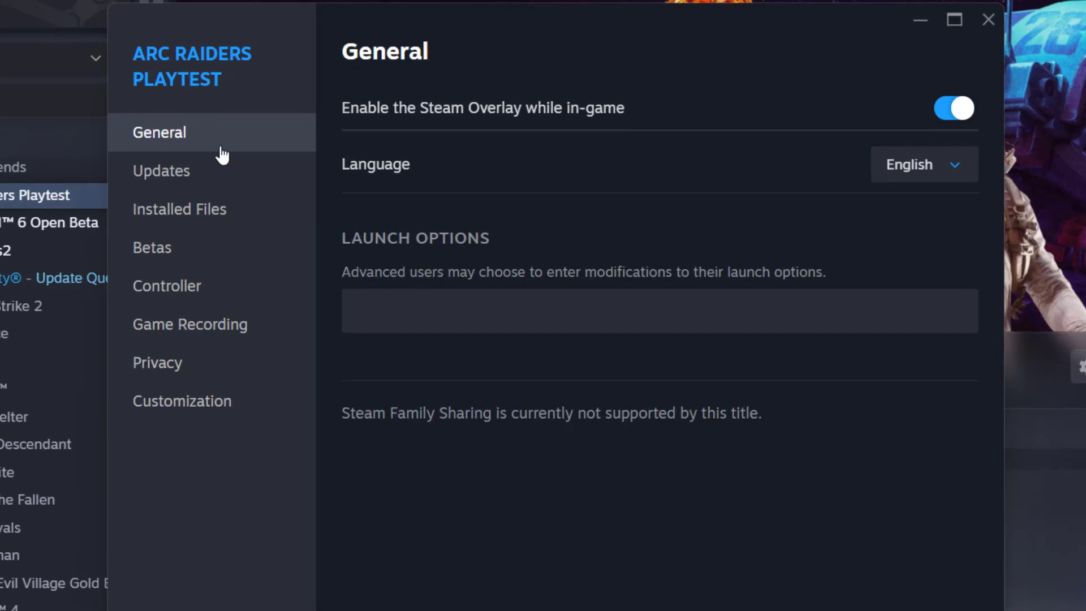
pyautogui.click(400, 308)
pyautogui.write('-')
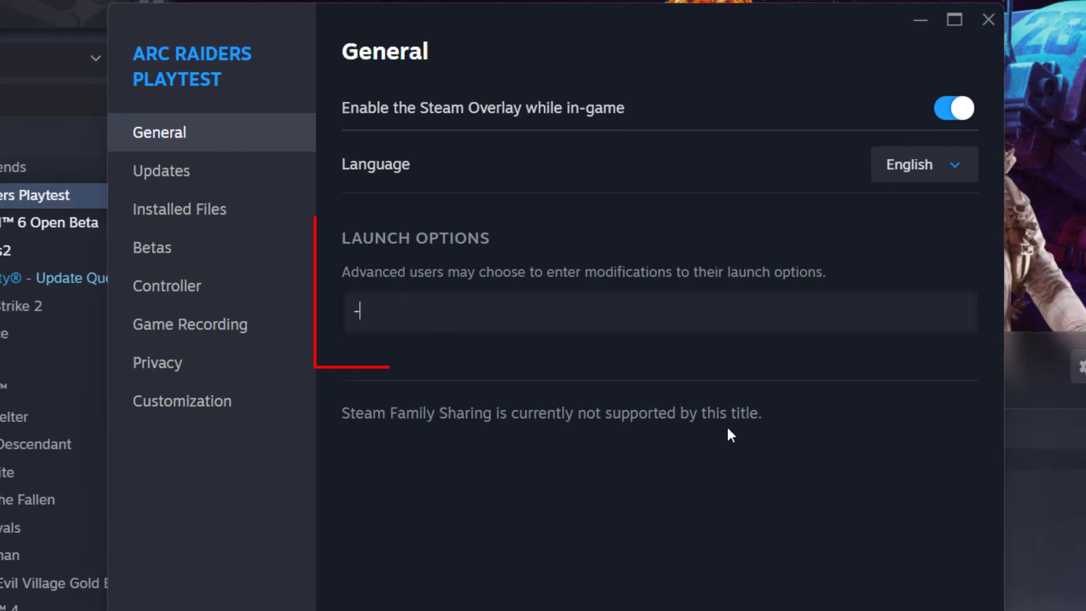
pyautogui.write('dx11')
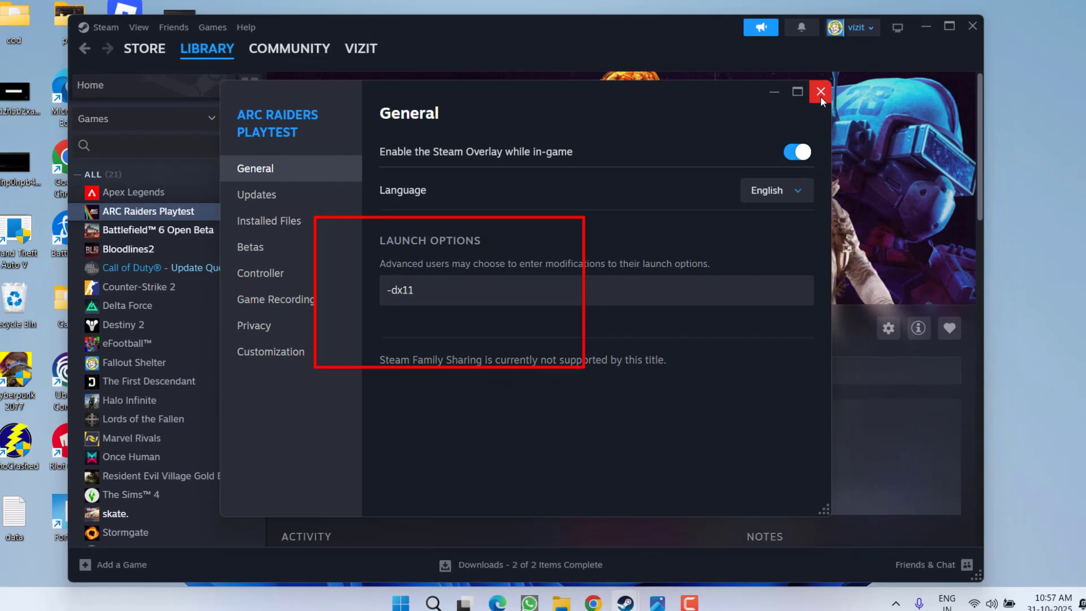
# Dismiss the Properties window and minimize Steam to reveal the Windows desktop
pyautogui.click(949, 38)
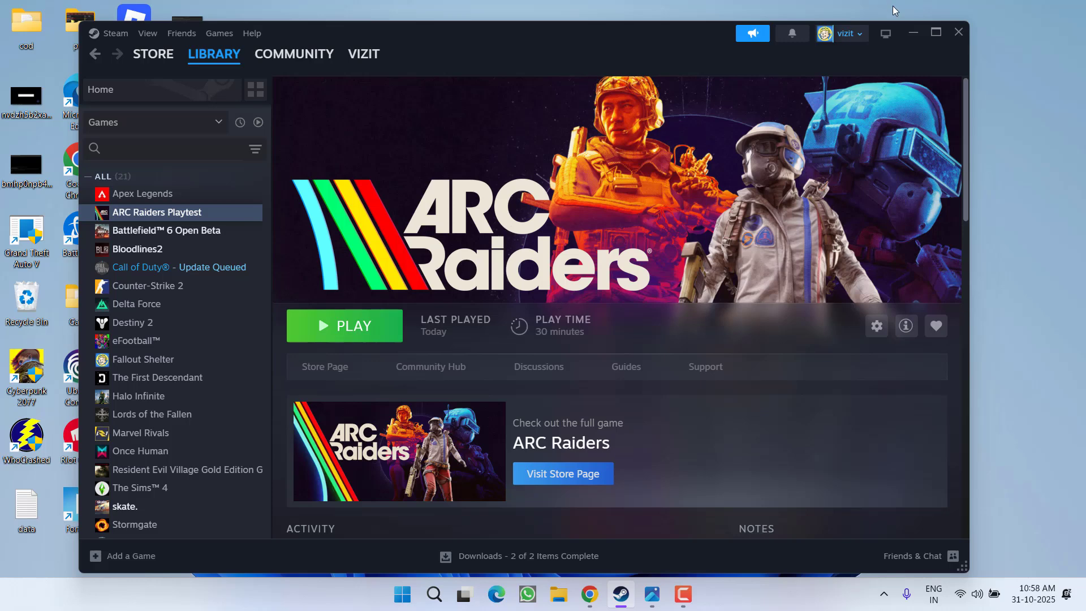
pyautogui.click(913, 32)
pyautogui.rightClick(452, 99)
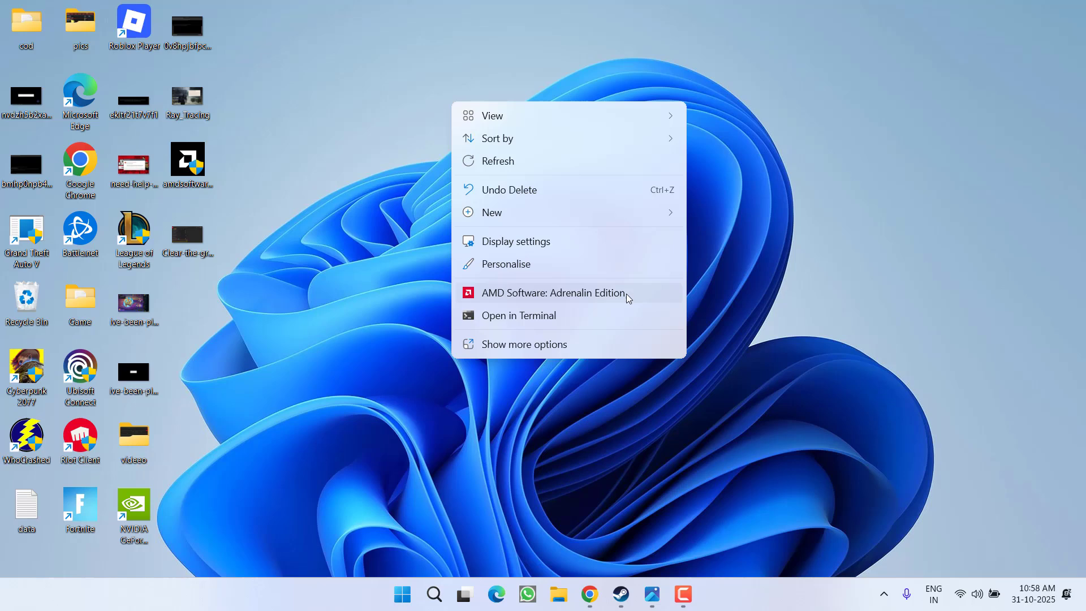
pyautogui.click(672, 295)
pyautogui.moveTo(651, 594)
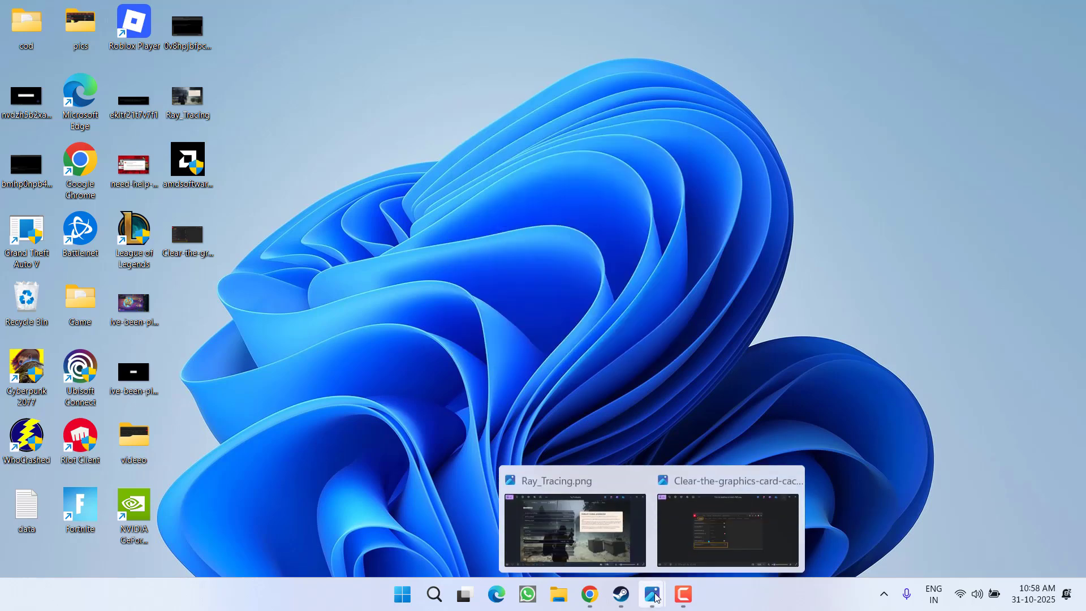
# View the Clear-the-graphics-card-cache-AMD.png screenshot showing Reset Shader Cache, then dismiss it
pyautogui.click(661, 551)
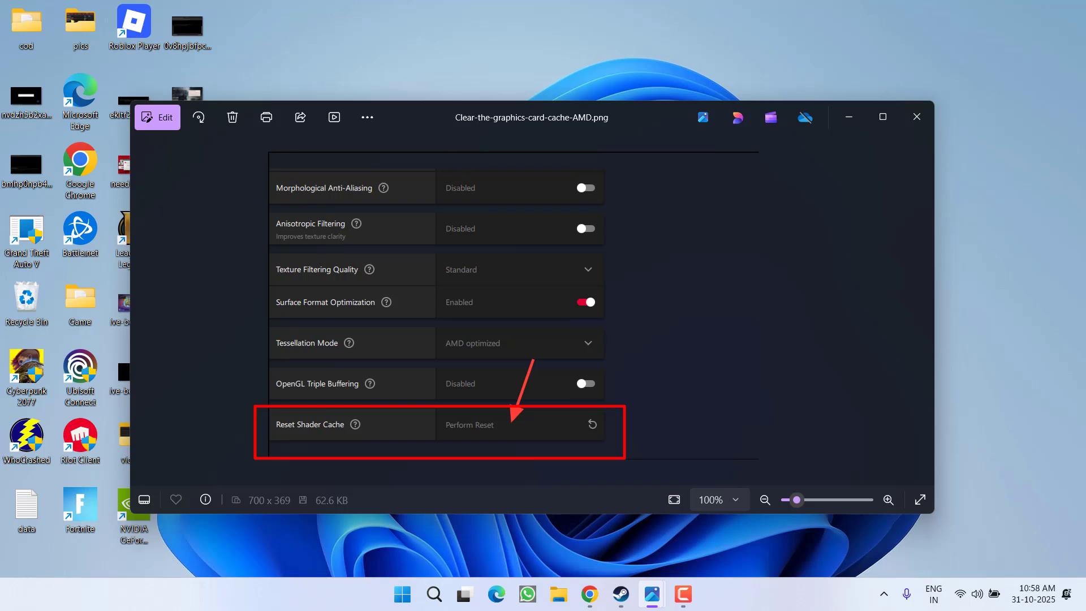
pyautogui.click(916, 117)
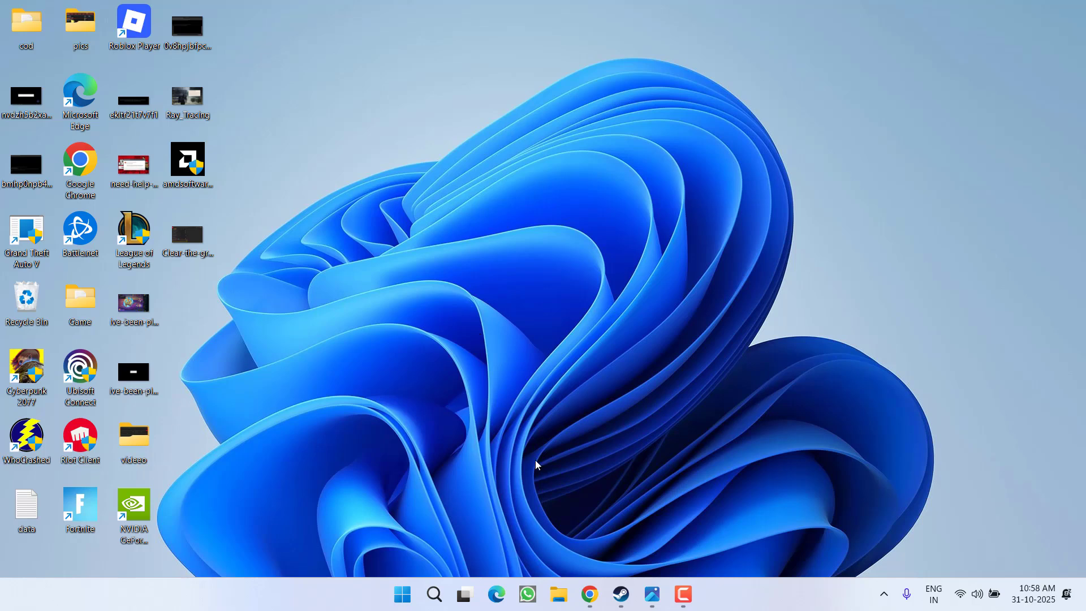
pyautogui.moveTo(652, 594)
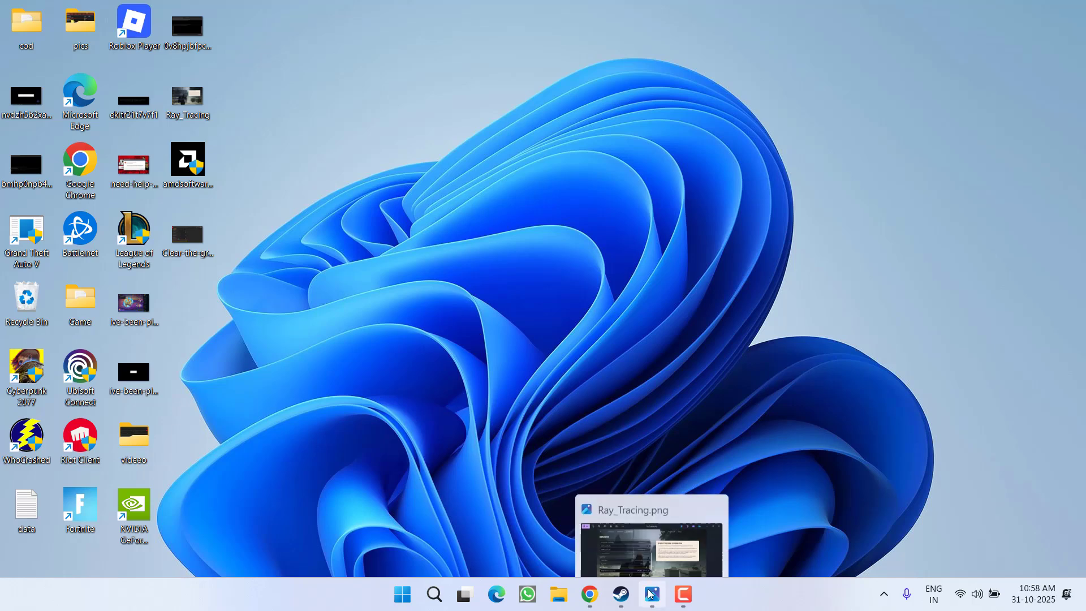
pyautogui.click(652, 548)
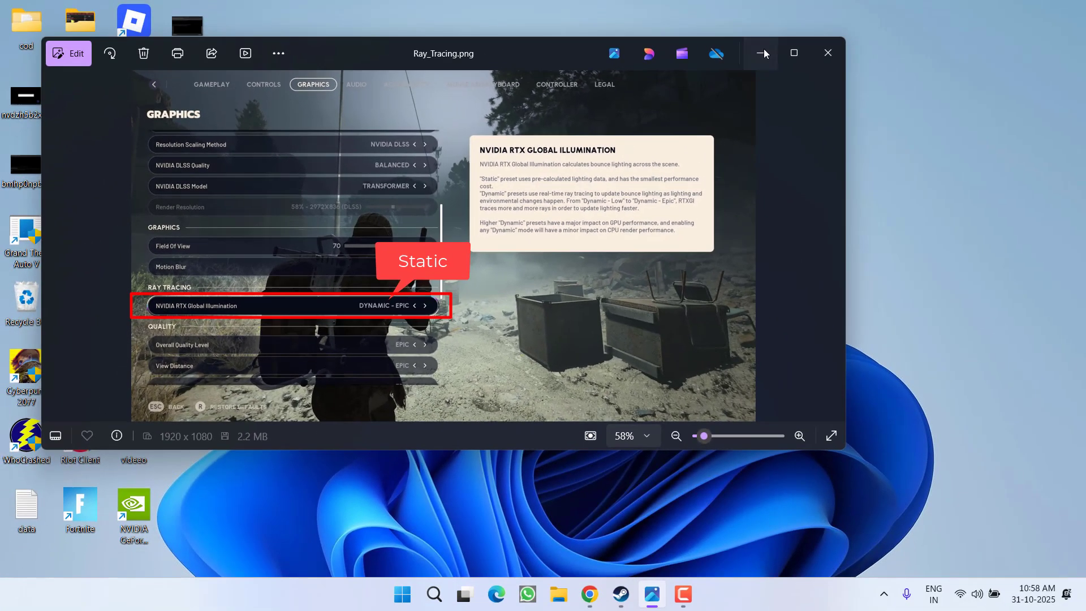
pyautogui.click(765, 53)
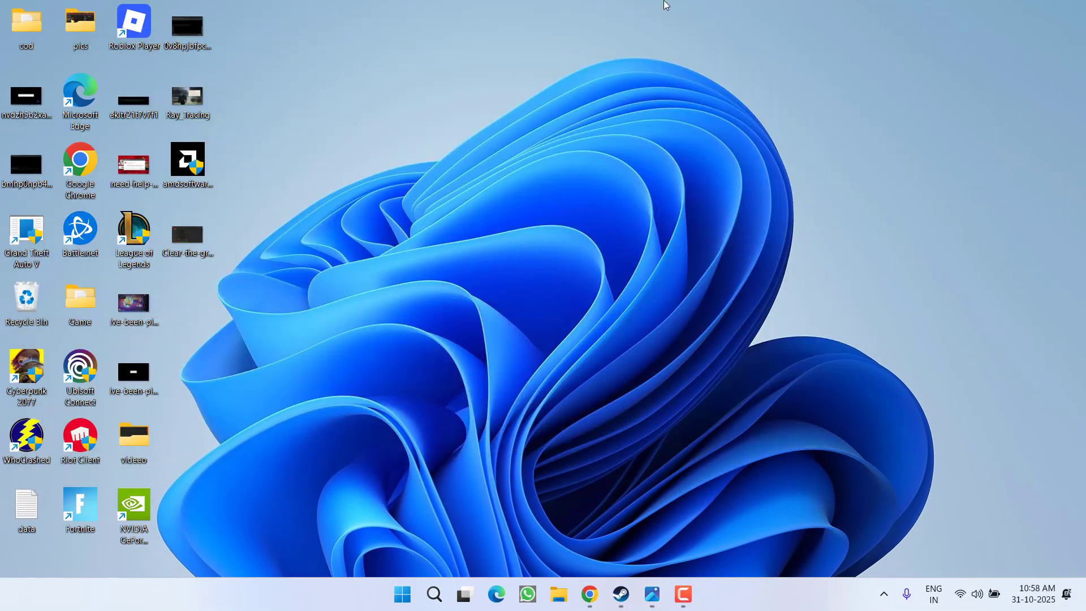